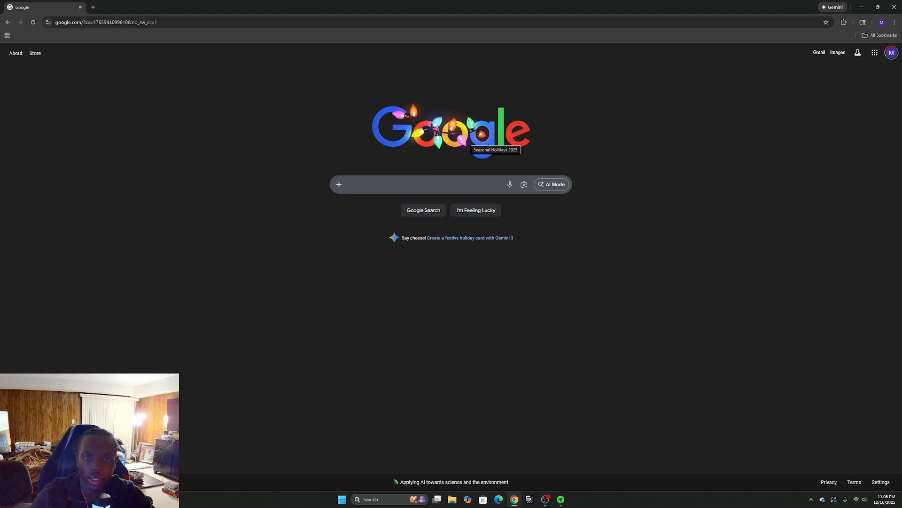
Search the web for virtualbox and open the official Oracle VirtualBox website.
text(virtualbox)
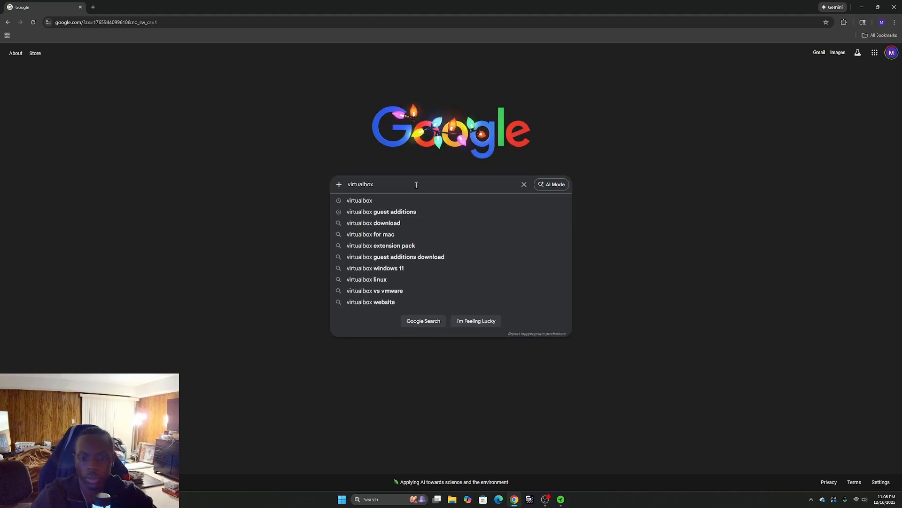
click(473, 201)
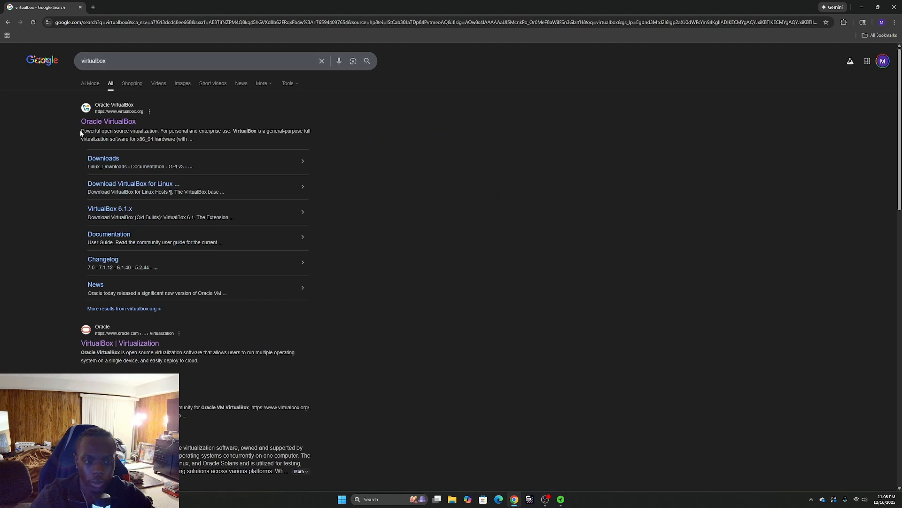
click(109, 124)
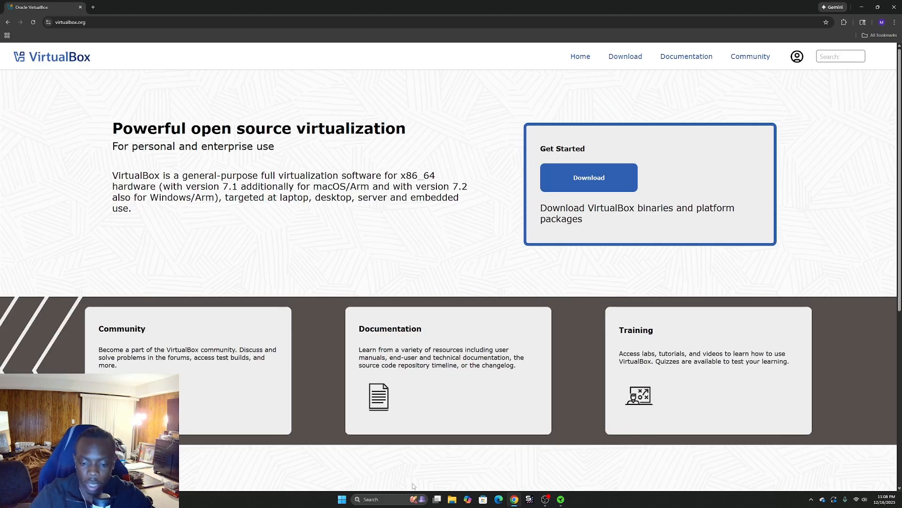
Download the VirtualBox 7.2.4 package for Windows hosts and launch the downloaded installer.
click(639, 57)
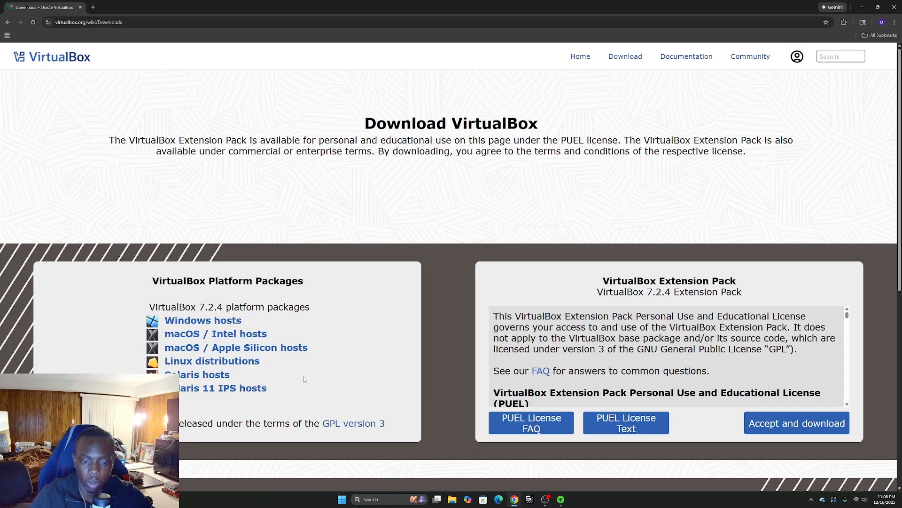
click(223, 325)
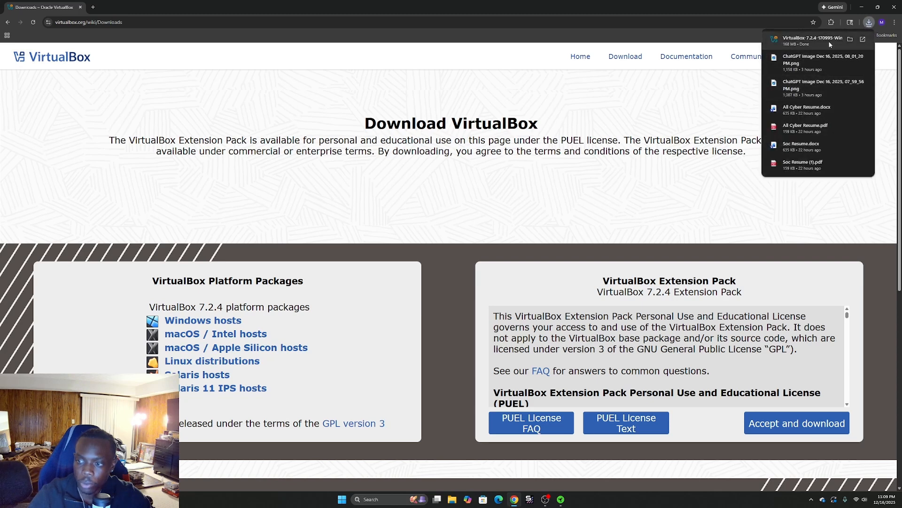
click(830, 44)
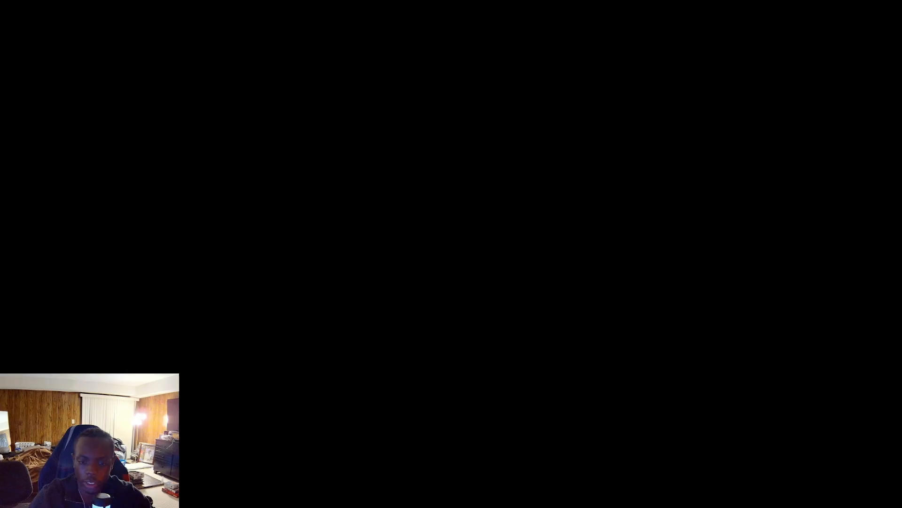
click(509, 289)
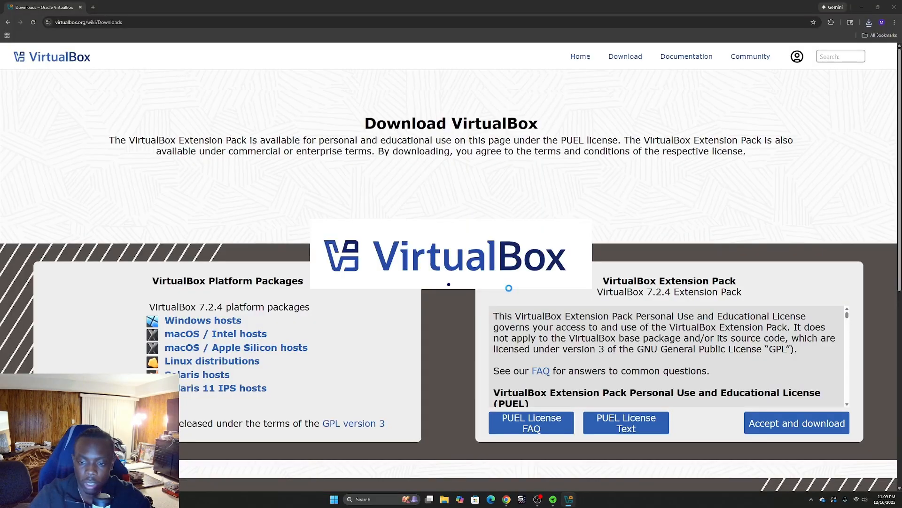
Run through the VirtualBox installer with the default features and location, accept the network warning, and install.
click(496, 305)
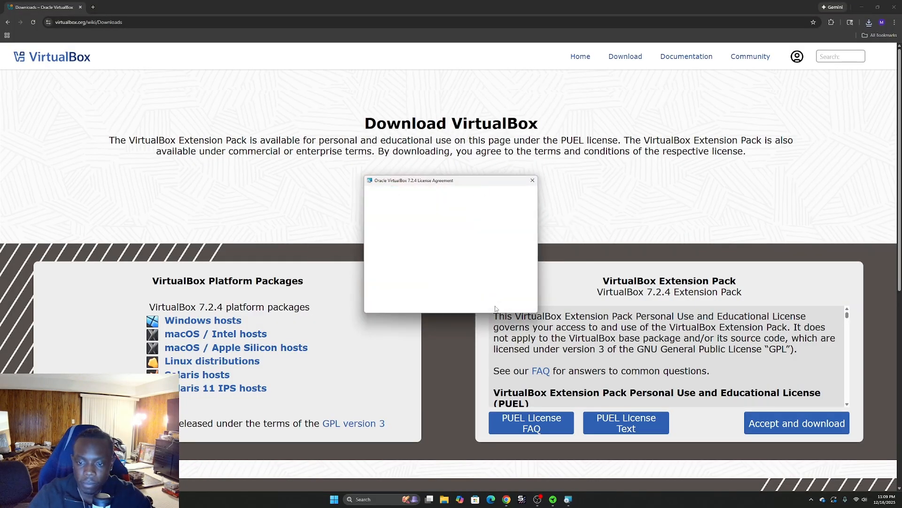
click(417, 278)
click(487, 304)
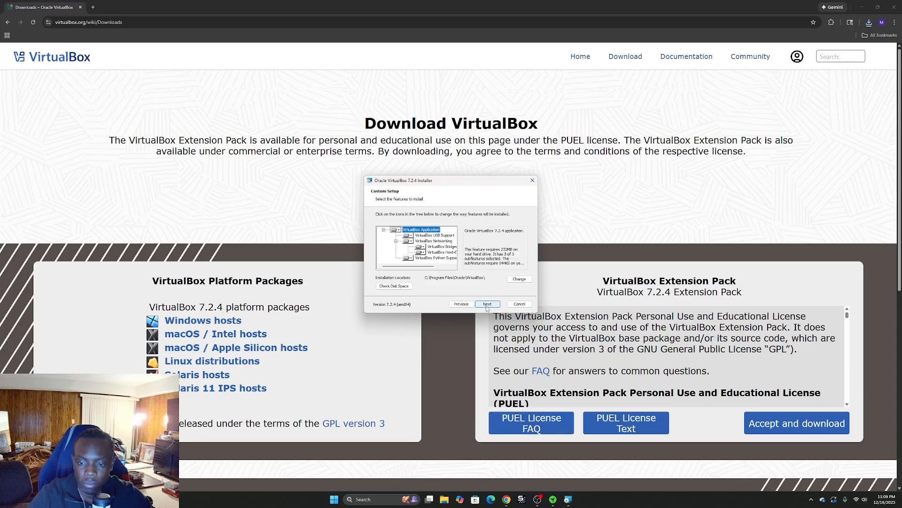
click(494, 306)
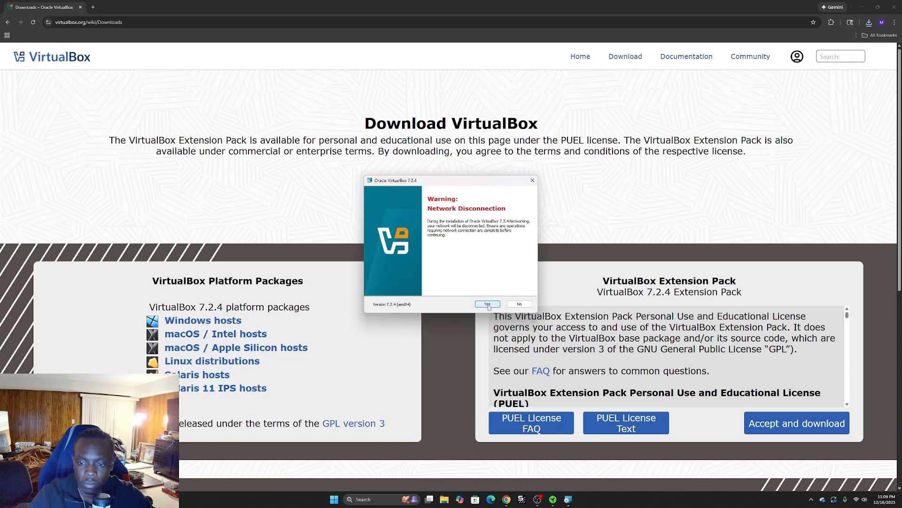
click(488, 306)
click(493, 305)
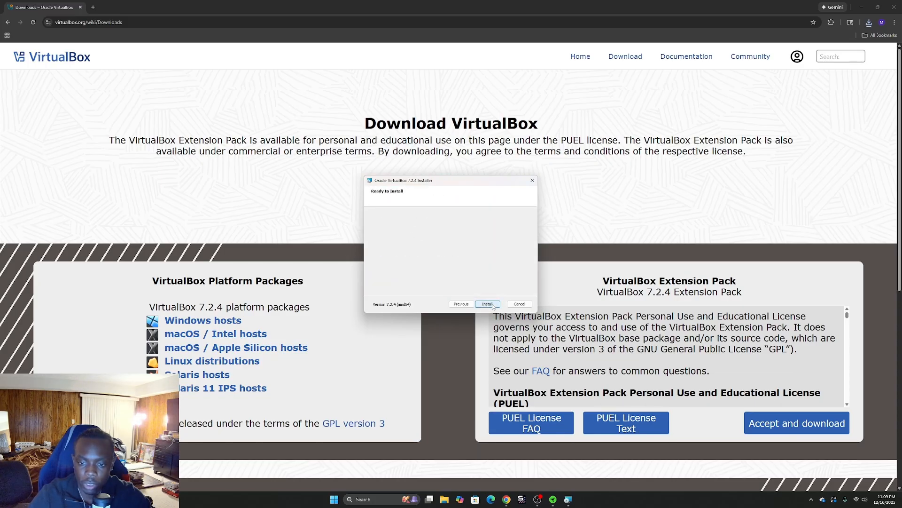
click(488, 305)
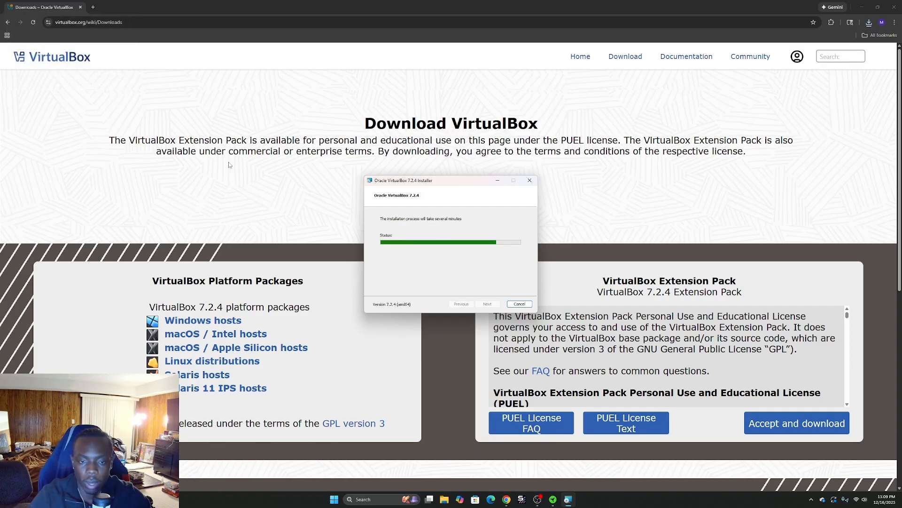
key(Return)
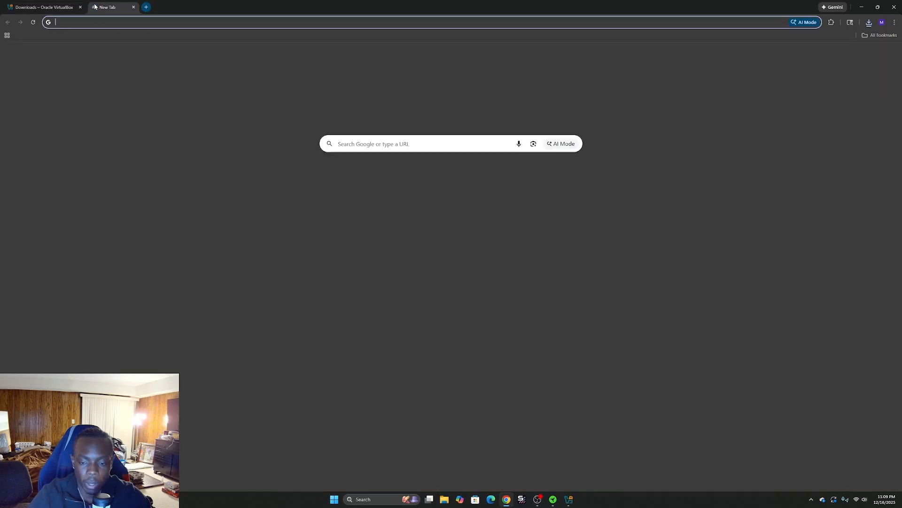
Open a new tab and search for windows 11 to reach Microsoft's Download Windows 11 page.
click(93, 7)
text(windows 11)
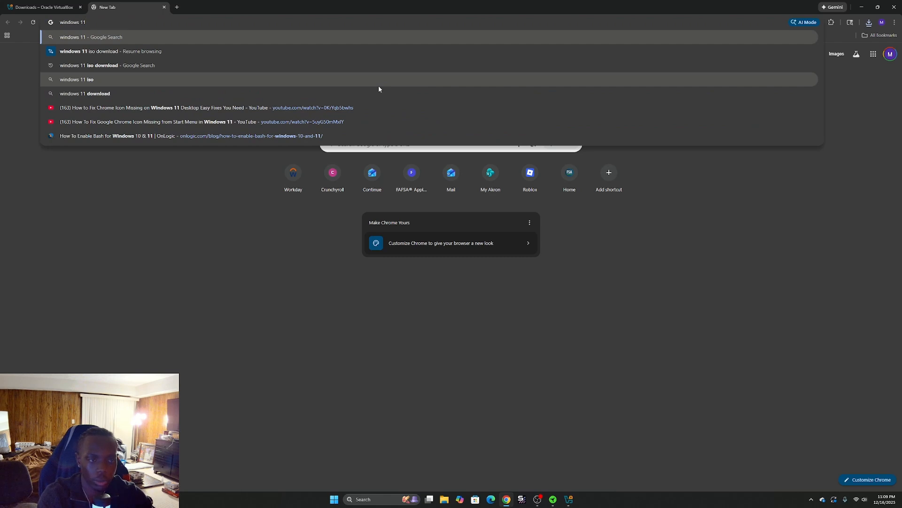
key(Return)
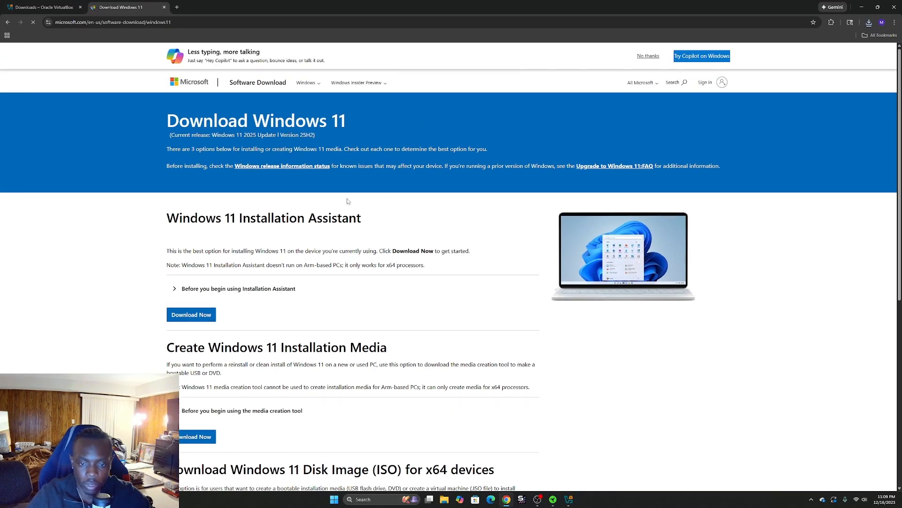
Choose Windows 11 (multi-edition ISO for x64 devices) in the disk image download selector.
scroll(315, 91, down, 2)
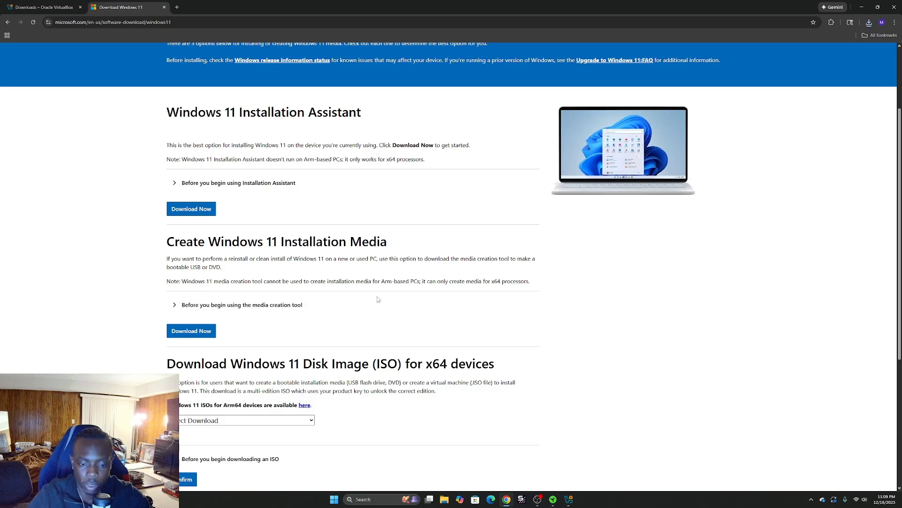
scroll(287, 420, down, 2)
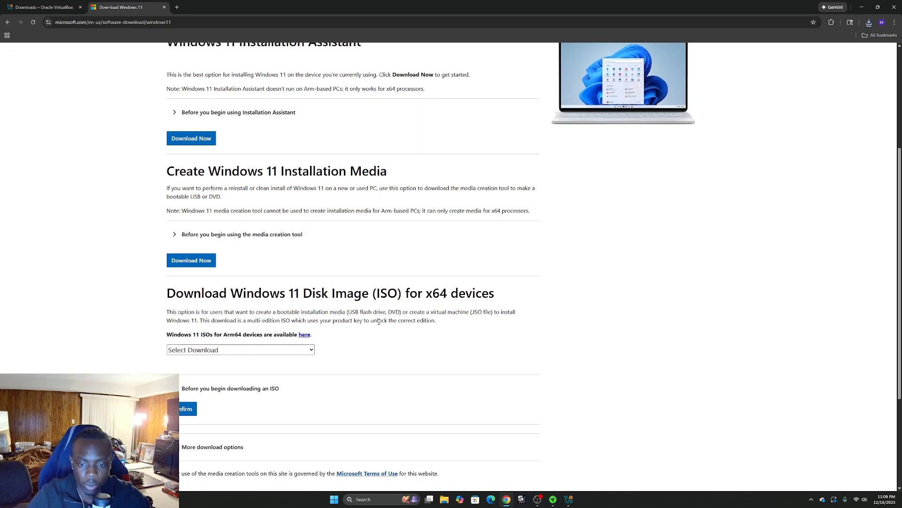
click(285, 350)
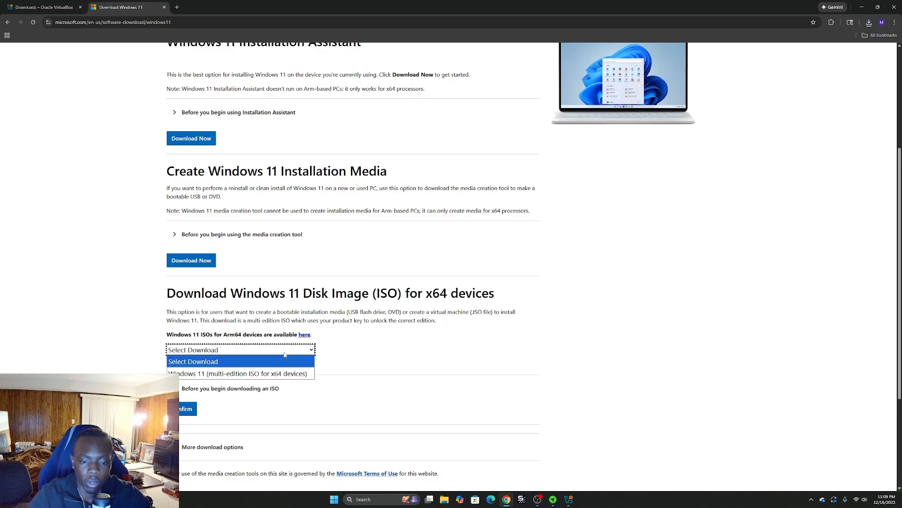
click(284, 352)
click(285, 350)
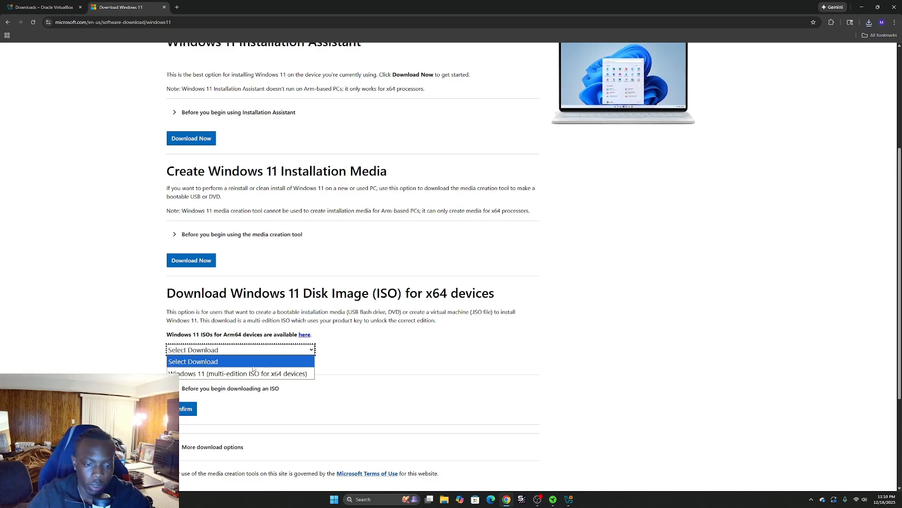
click(238, 373)
Bring up VirtualBox Manager to check the installation, move it, and minimize it again.
scroll(215, 398, down, 2)
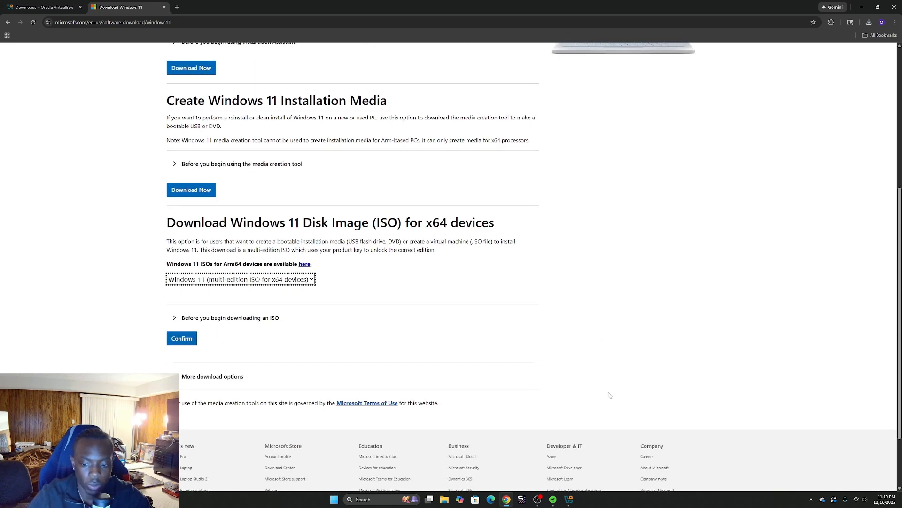
click(568, 499)
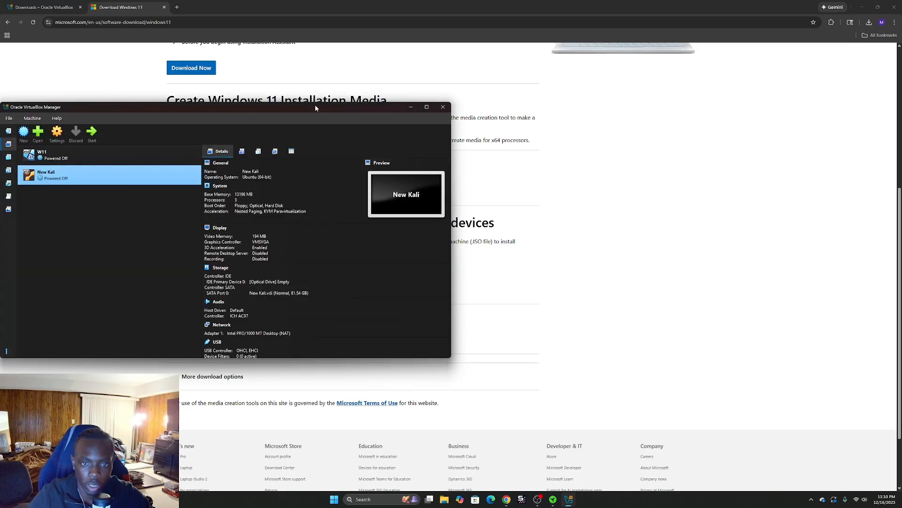
drag(315, 107, 540, 111)
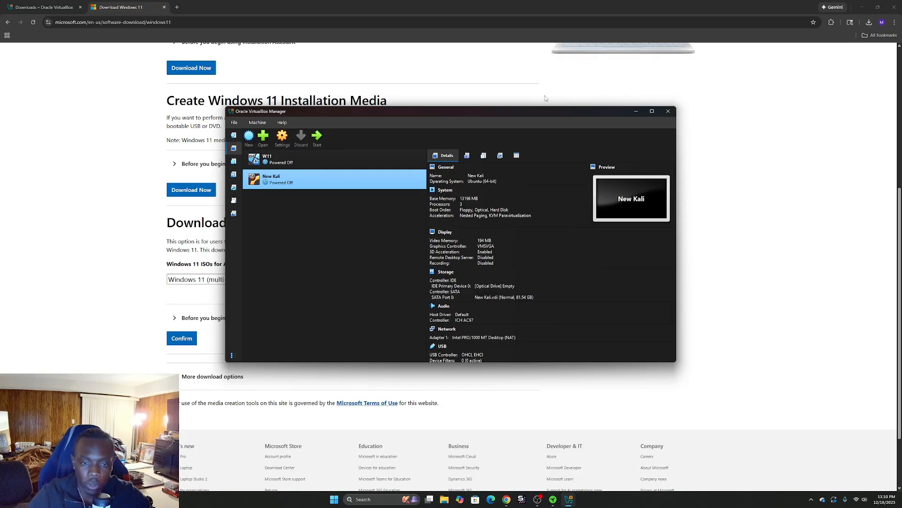
click(636, 113)
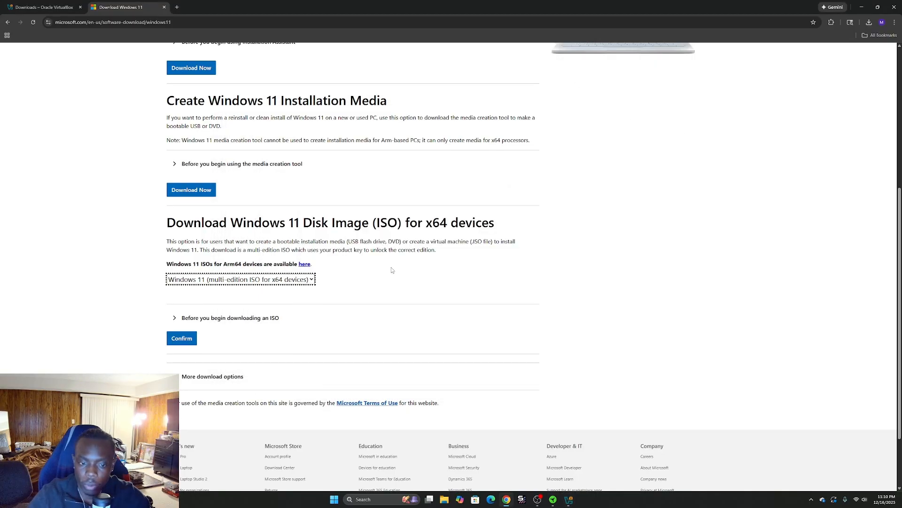
Confirm the ISO edition, select English (United States) as the product language, and confirm.
click(182, 338)
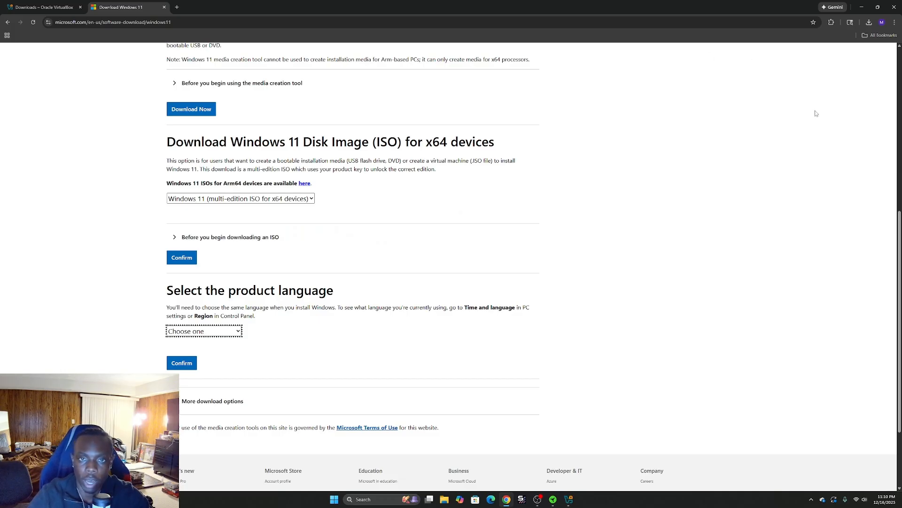
click(197, 334)
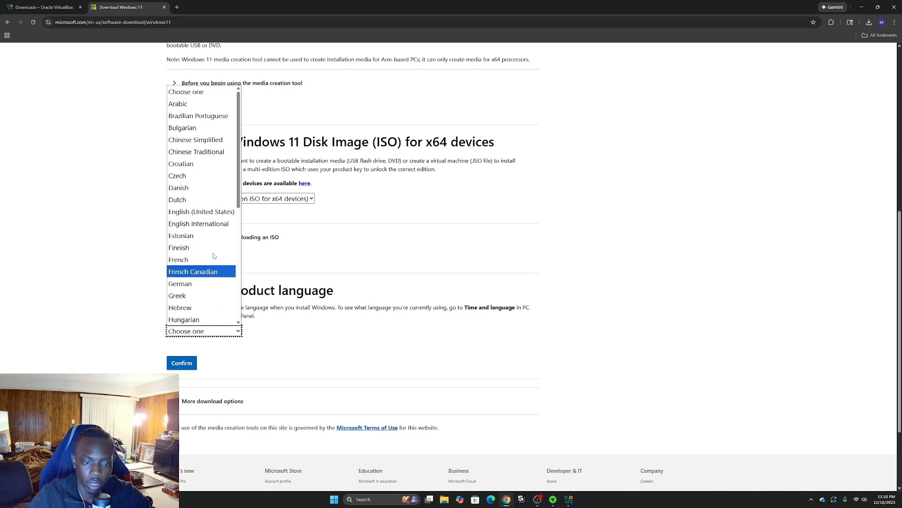
click(212, 212)
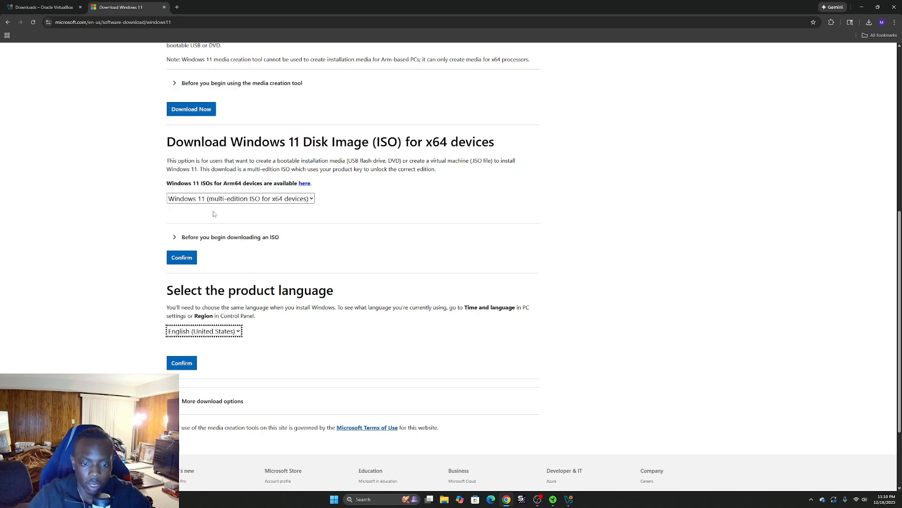
click(180, 363)
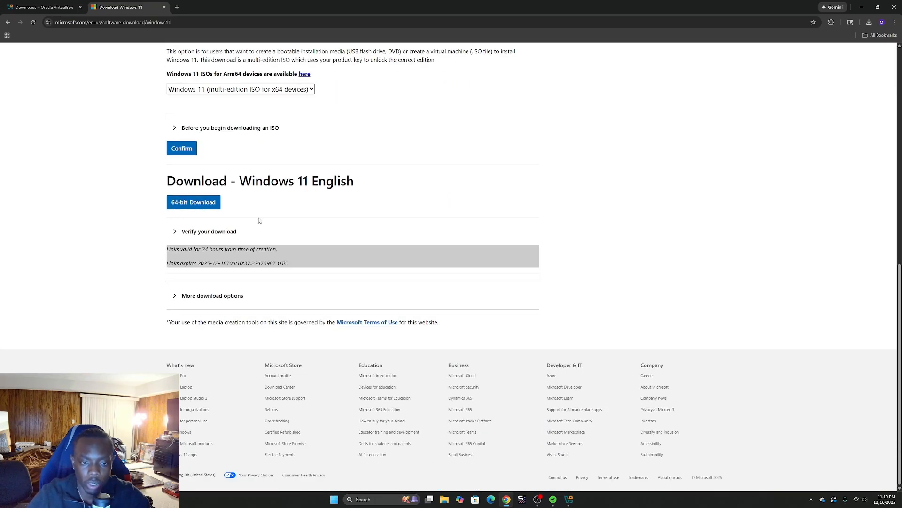
Start the 64-bit Windows 11 English ISO download and check its progress in the download history.
scroll(259, 220, up, 1)
click(194, 237)
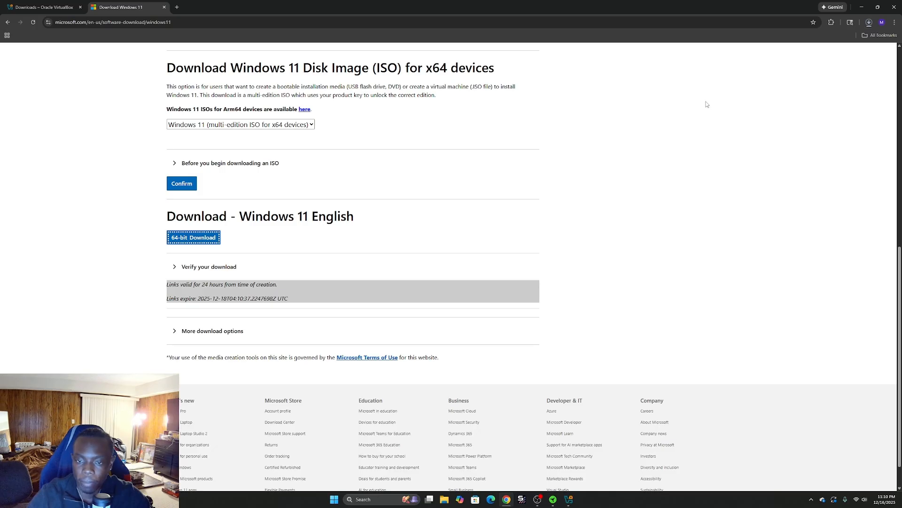
click(869, 22)
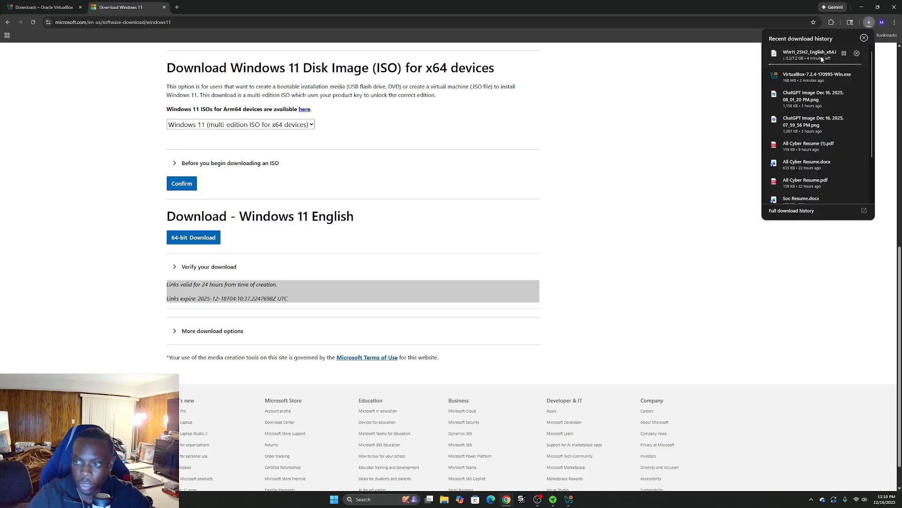
click(869, 24)
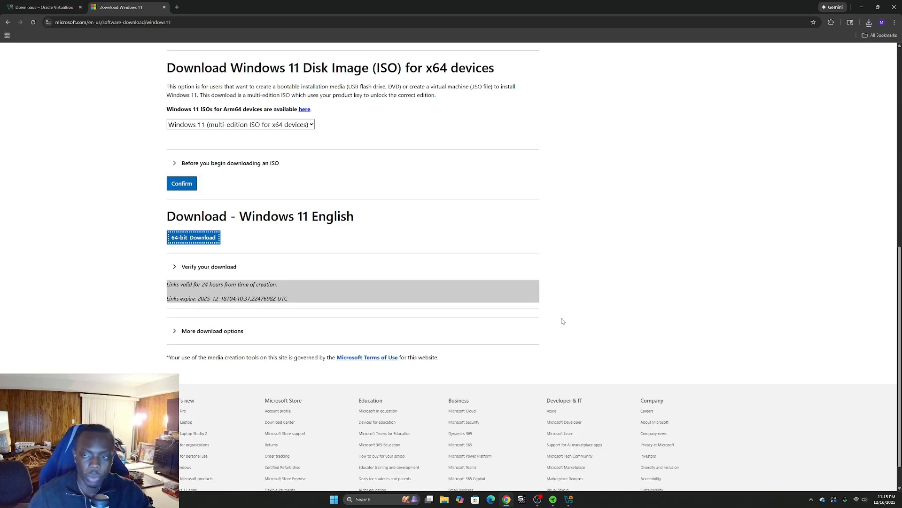
click(868, 24)
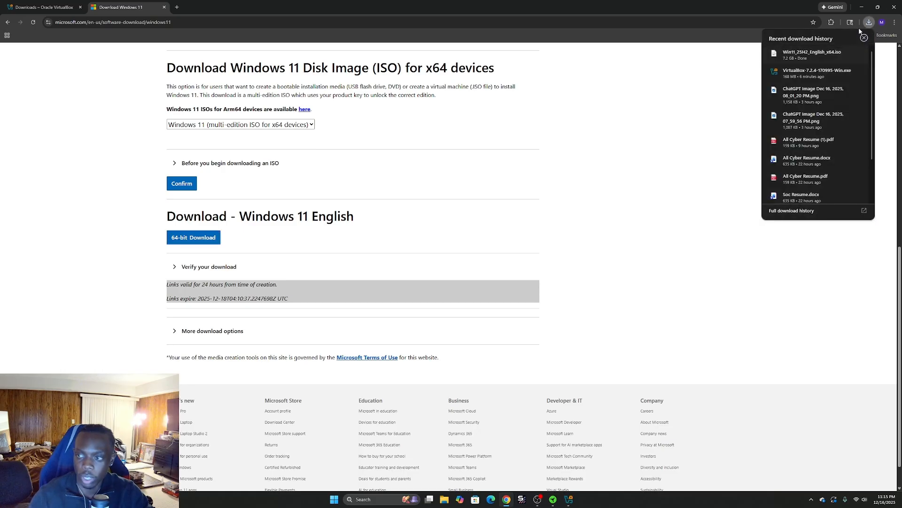
click(870, 25)
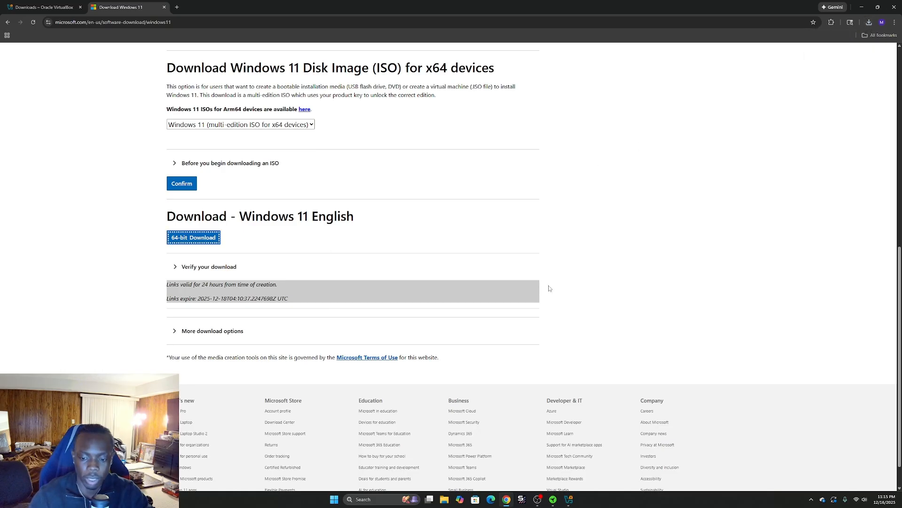
Bring VirtualBox Manager back to the front and reposition its window.
scroll(549, 289, up, 5)
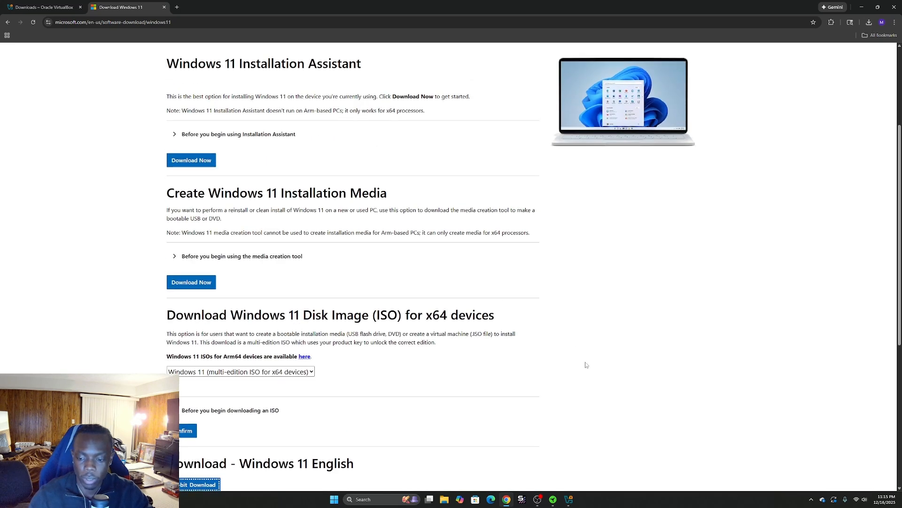
scroll(611, 390, up, 2)
click(570, 500)
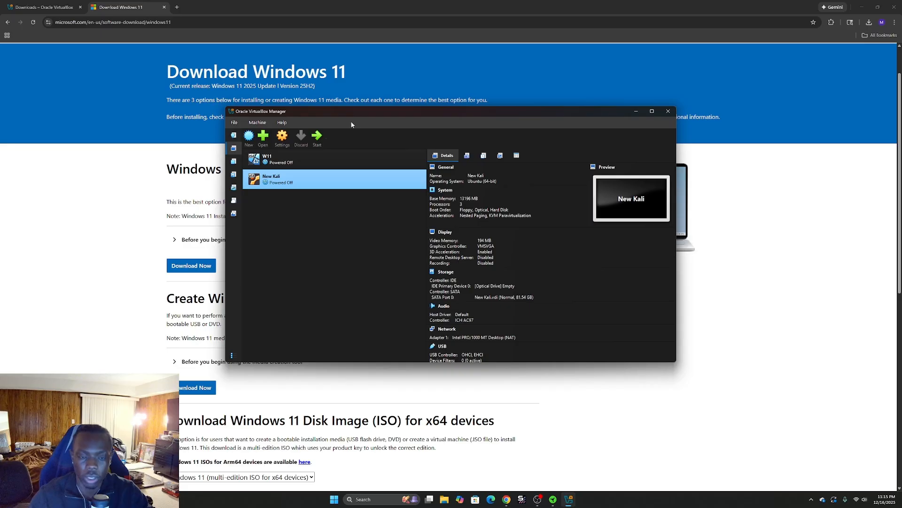
drag(347, 115, 342, 101)
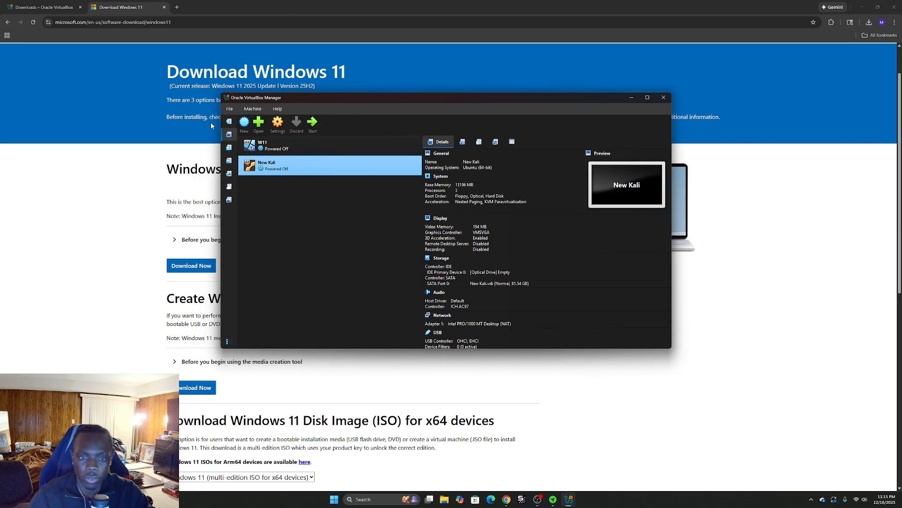
Start creating a new virtual machine and name it Windows 11 Test.
click(244, 122)
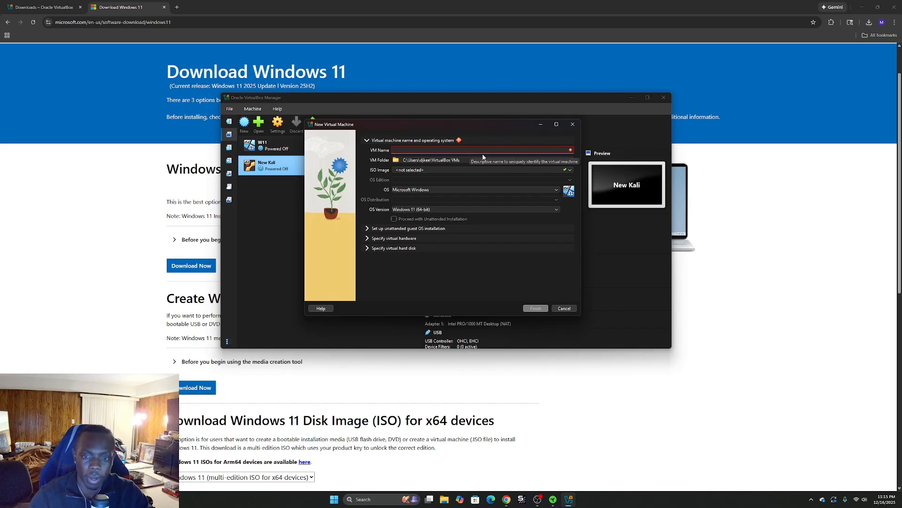
text(W)
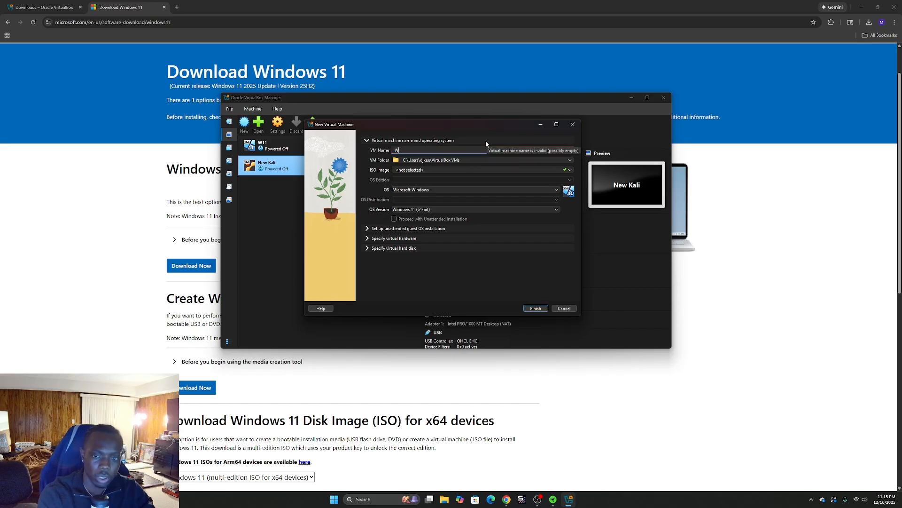
text(indows 11 Test)
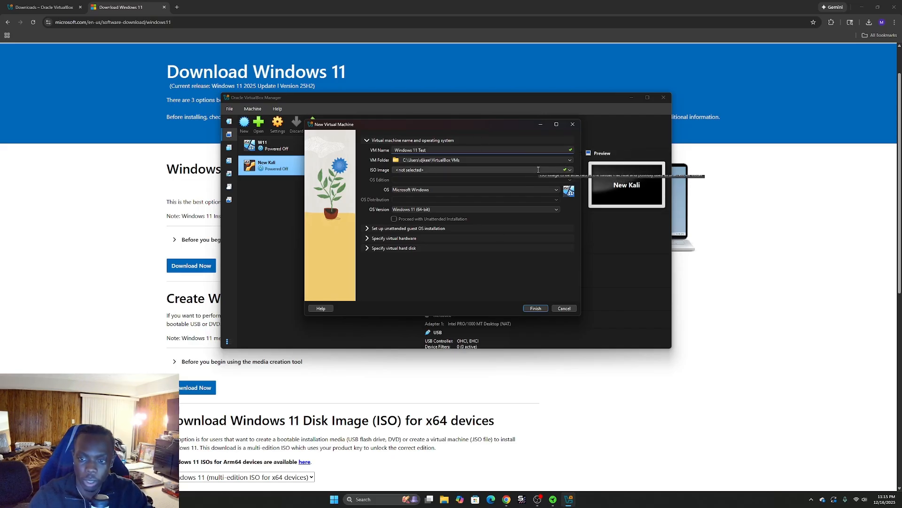
Choose the downloaded Win11_25H2_English_x64 ISO file as the virtual machine's ISO image.
click(538, 169)
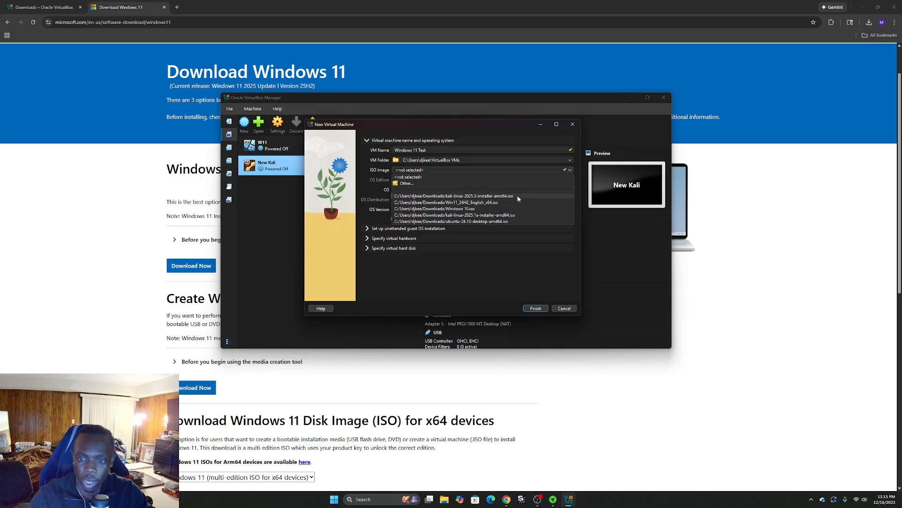
click(405, 184)
click(415, 198)
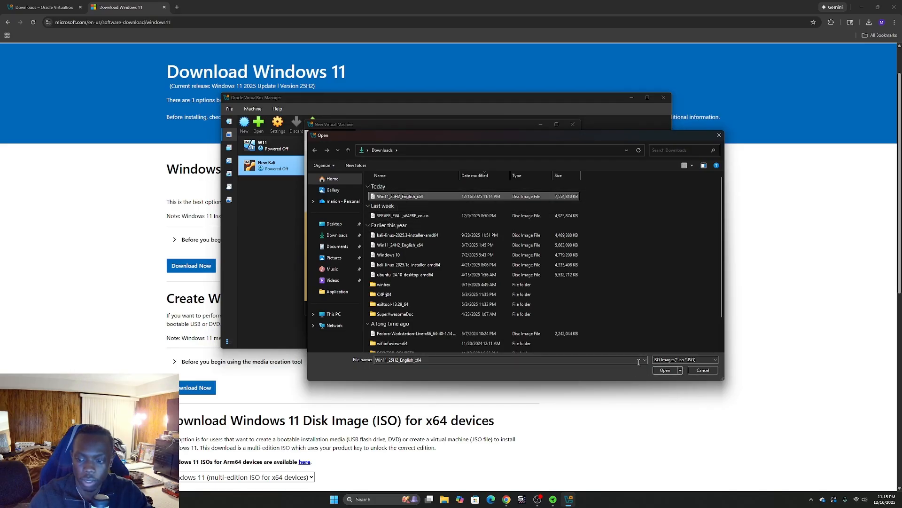
click(665, 370)
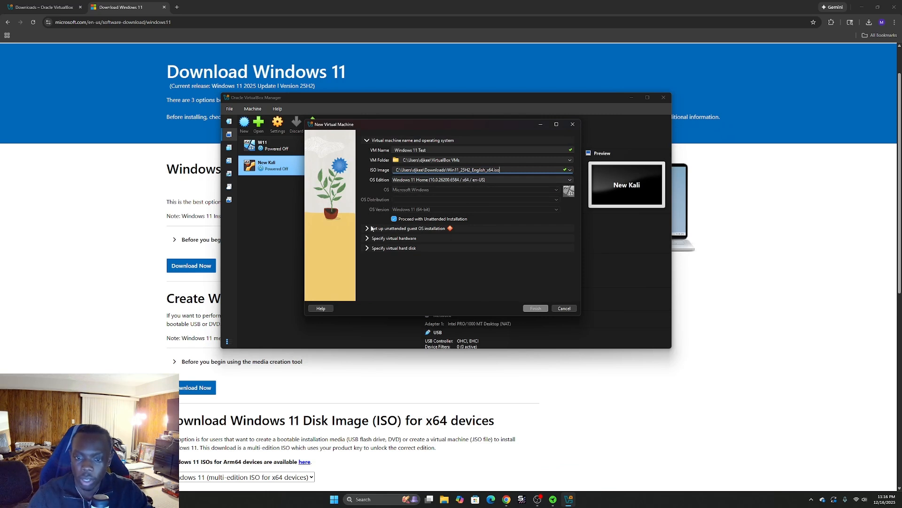
Open the unattended guest OS installation settings and set the host name to Win11.2.
click(366, 228)
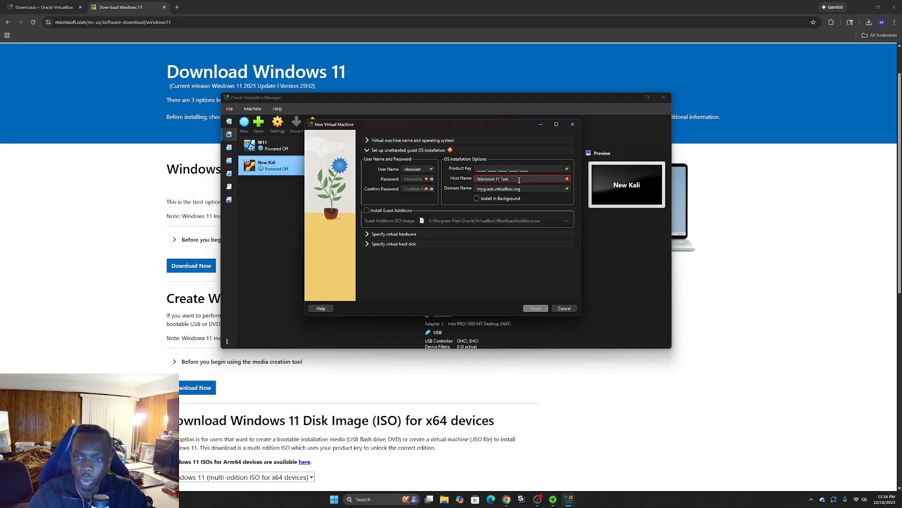
click(519, 179)
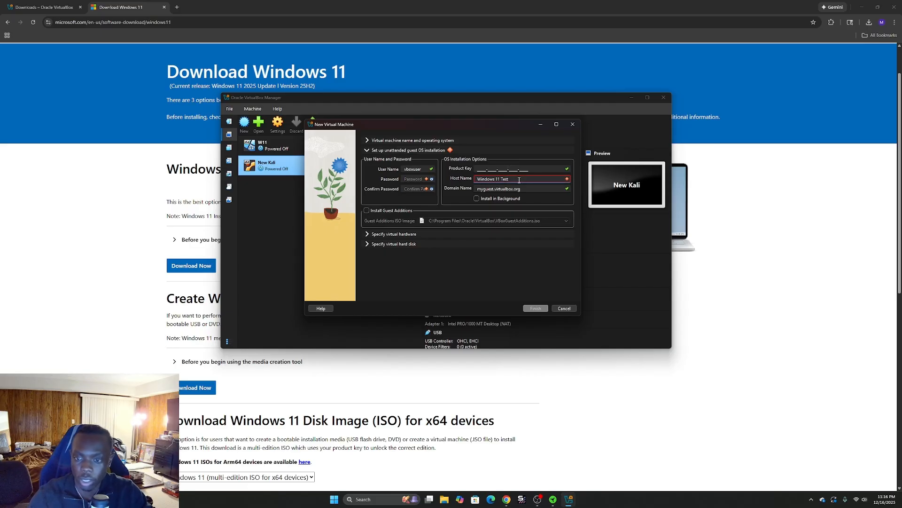
key(ctrl+a)
text(W)
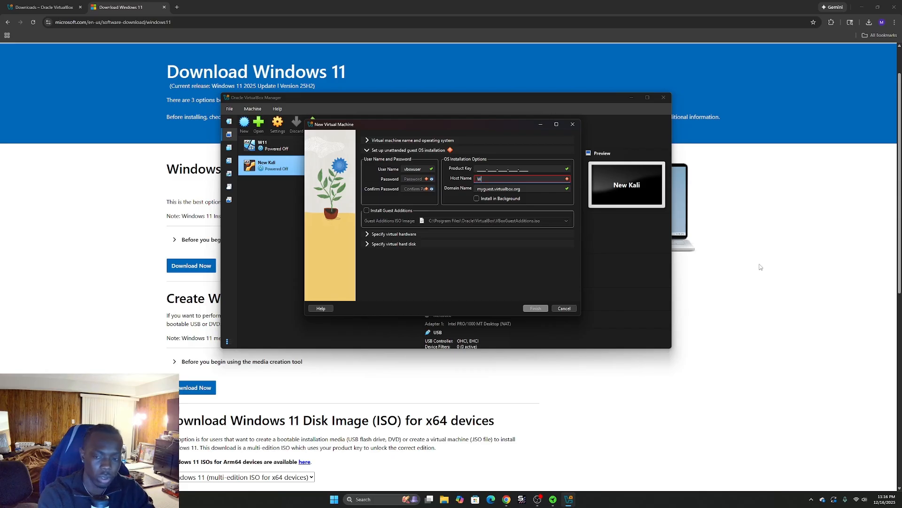
text(in11)
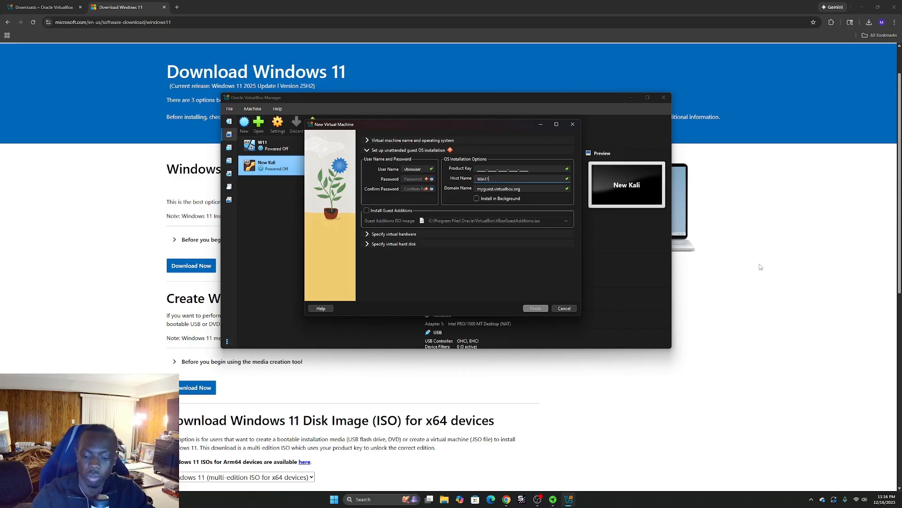
text(.2)
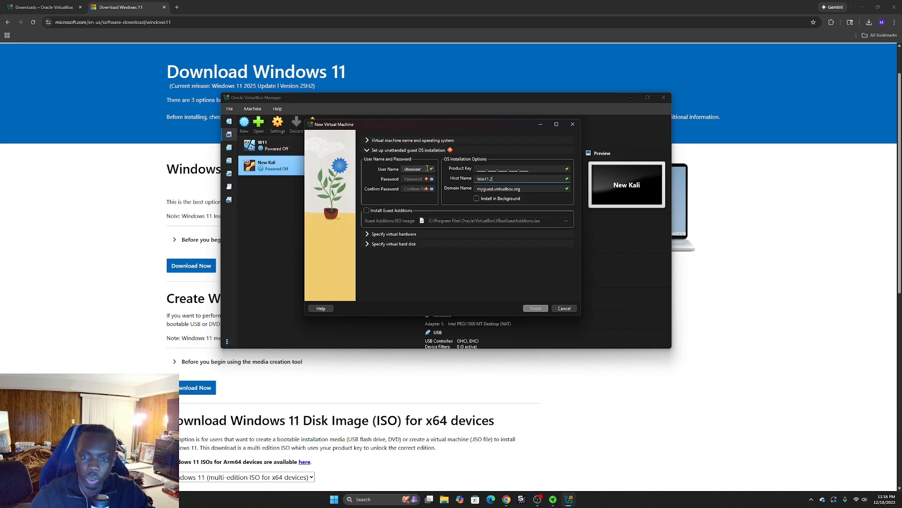
Set the user name to admin and enter the account password in both password fields.
double_click(424, 169)
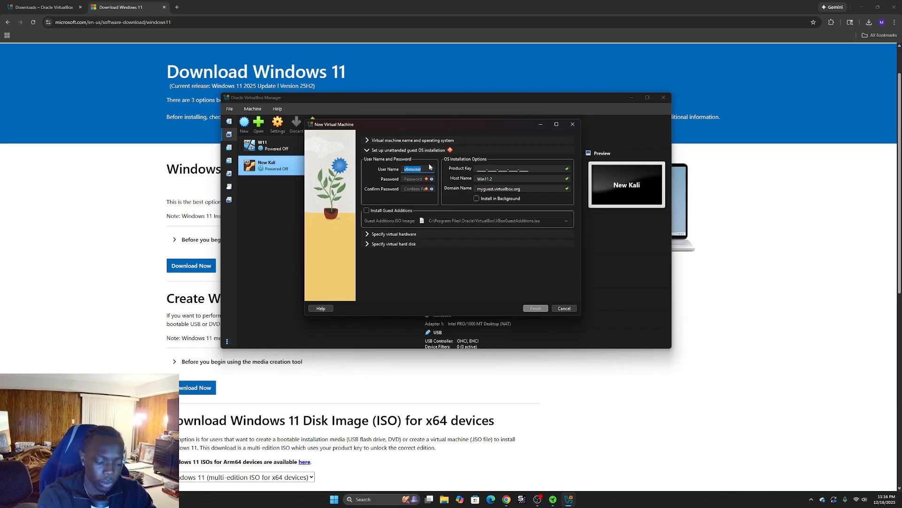
text(admin)
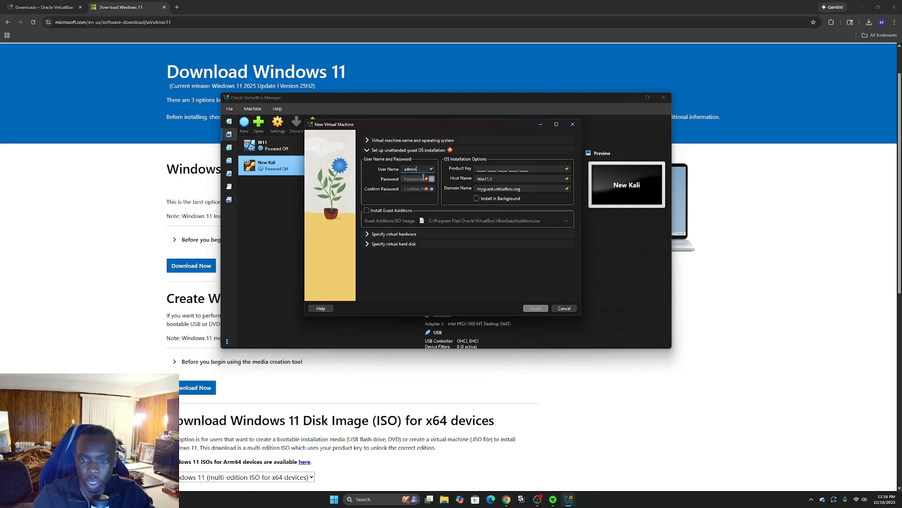
click(422, 179)
text(admin)
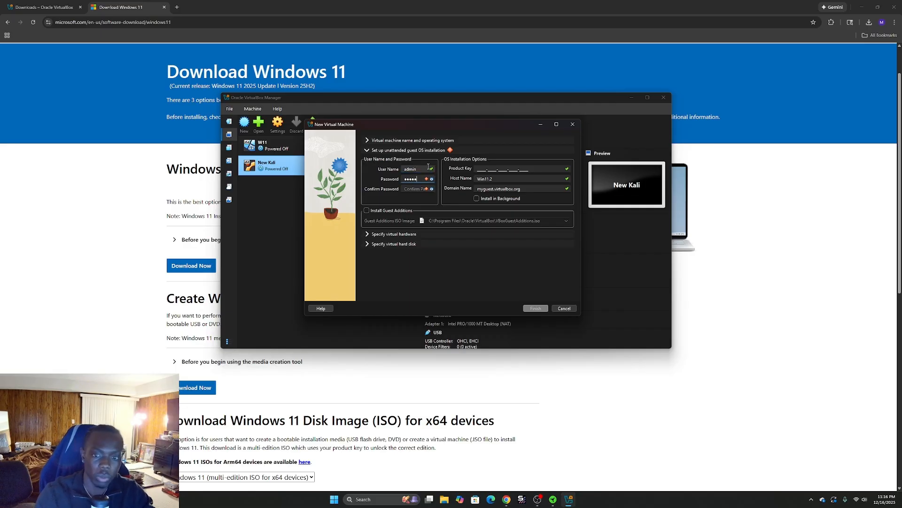
text(1)
click(409, 189)
text(ad)
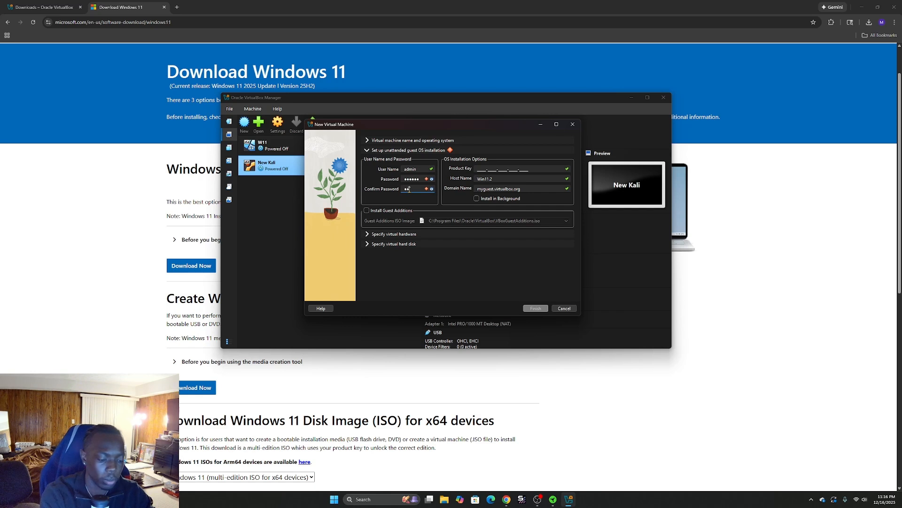
text(min1)
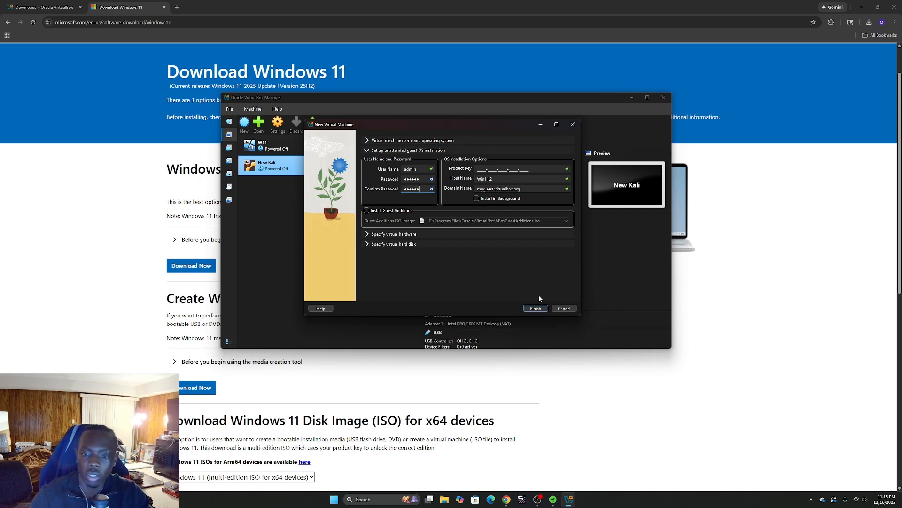
Open the virtual hardware settings, set base memory to 8192 MB, and raise the number of CPUs.
click(374, 234)
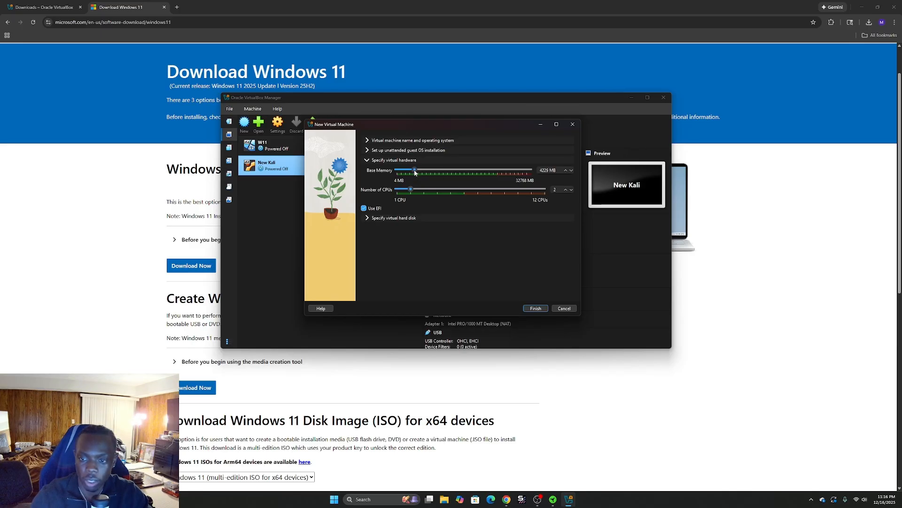
drag(415, 172, 431, 173)
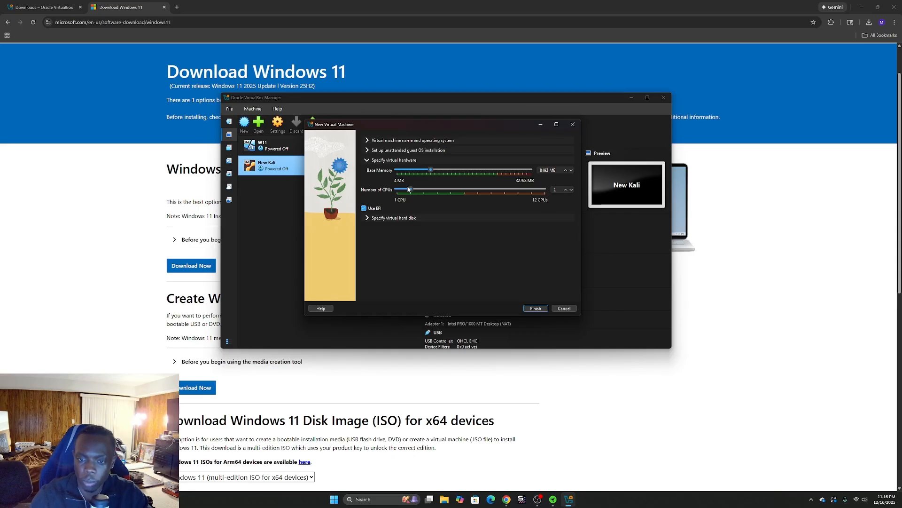
drag(425, 191, 437, 192)
Set the new virtual hard disk size to 60 GB and finish creating the virtual machine.
click(374, 217)
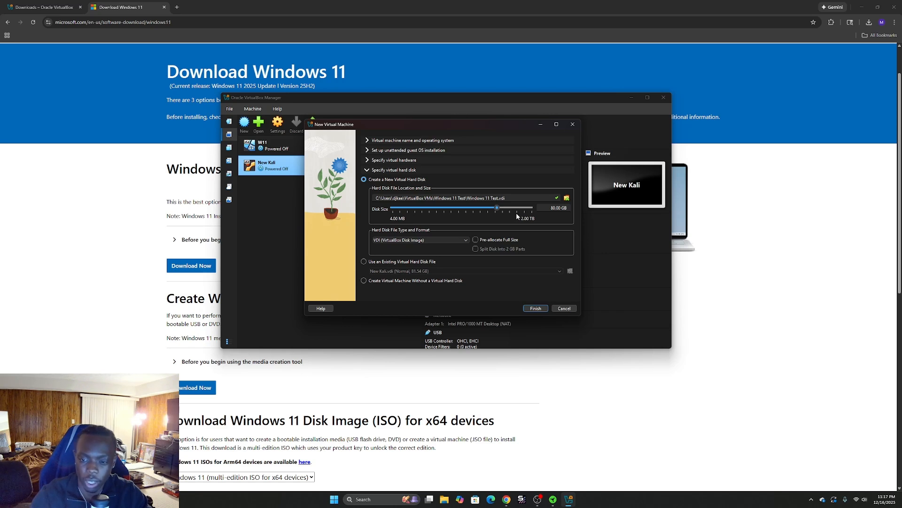
double_click(558, 209)
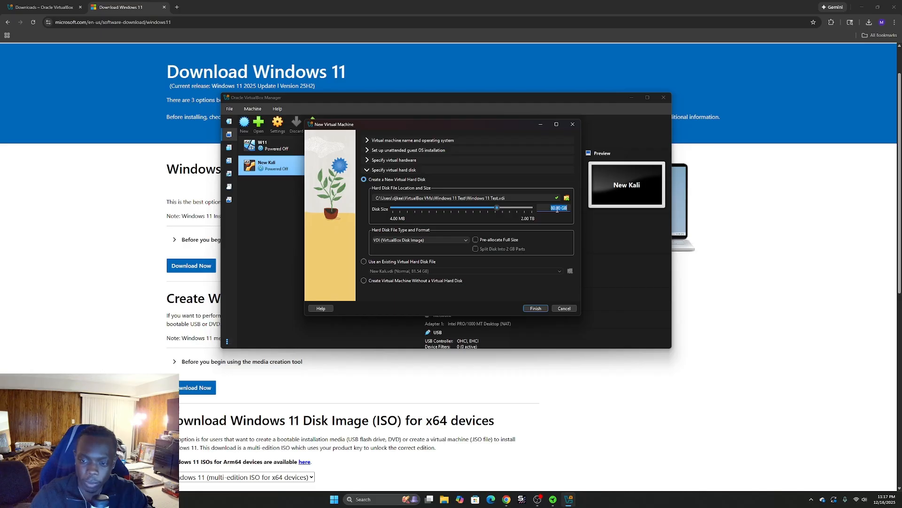
text(60)
key(Return)
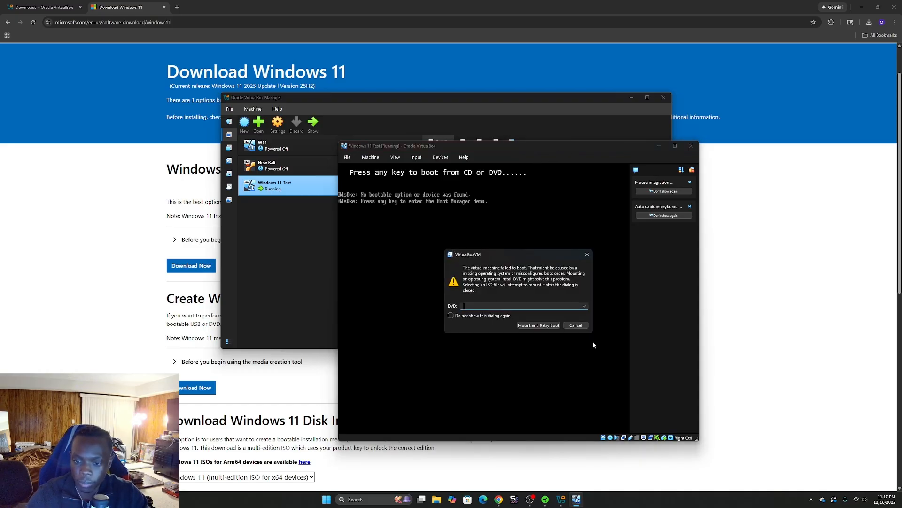
Retry booting the VM with the mounted ISO, opting not to show the boot failure dialog again.
click(539, 326)
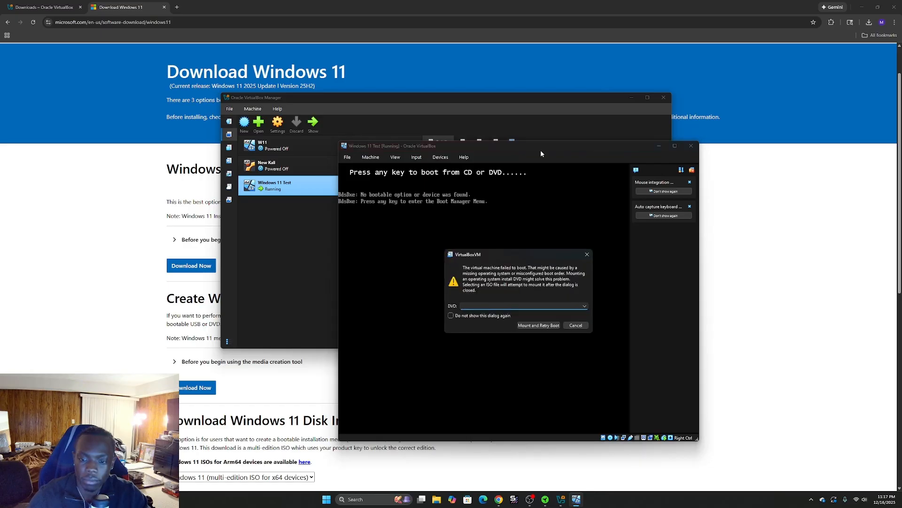
click(452, 316)
click(538, 325)
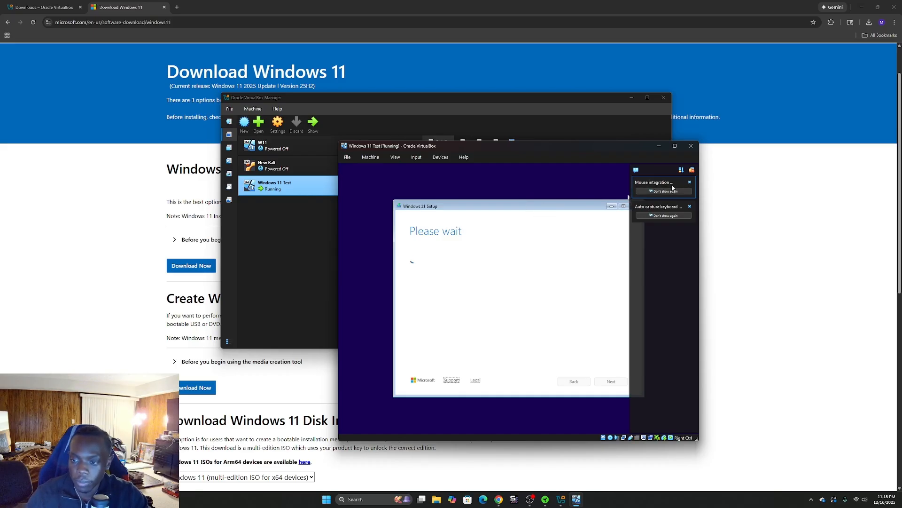
Dismiss the mouse integration notice, close the guest's Start menu, and move the running VM window higher.
click(693, 172)
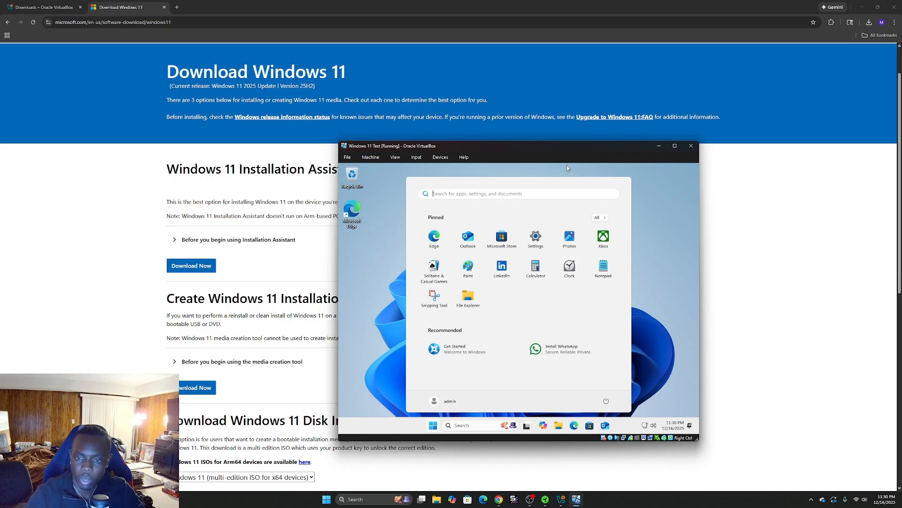
click(654, 253)
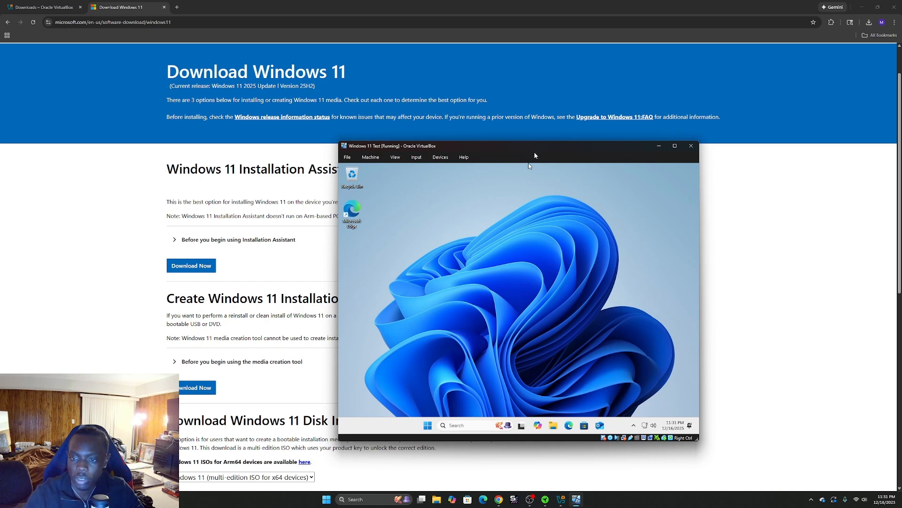
drag(535, 148, 551, 113)
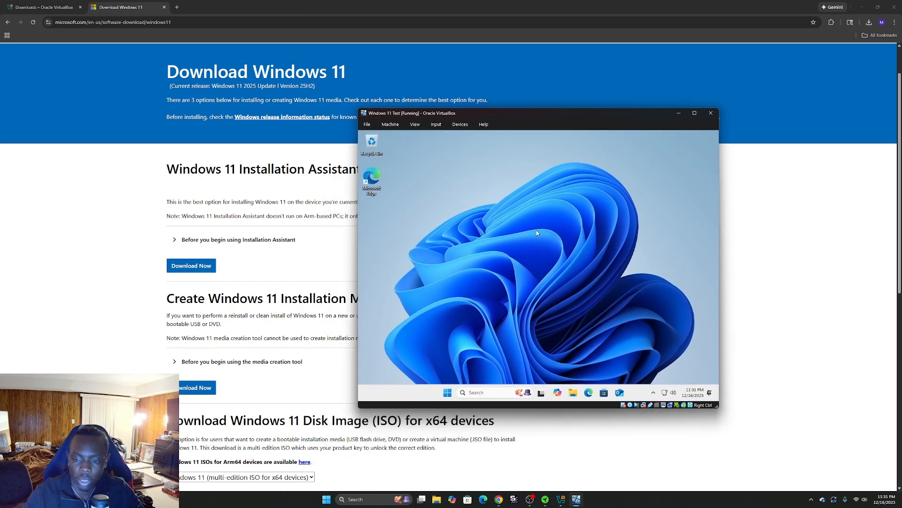